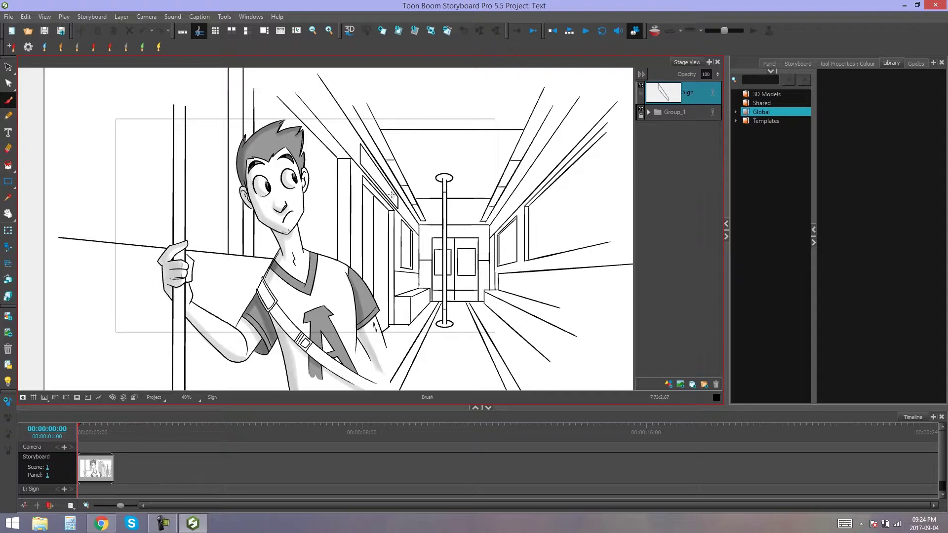
# Add a new vector layer above the Sign layer and name it Text
pyautogui.hotkey('alt', 's')
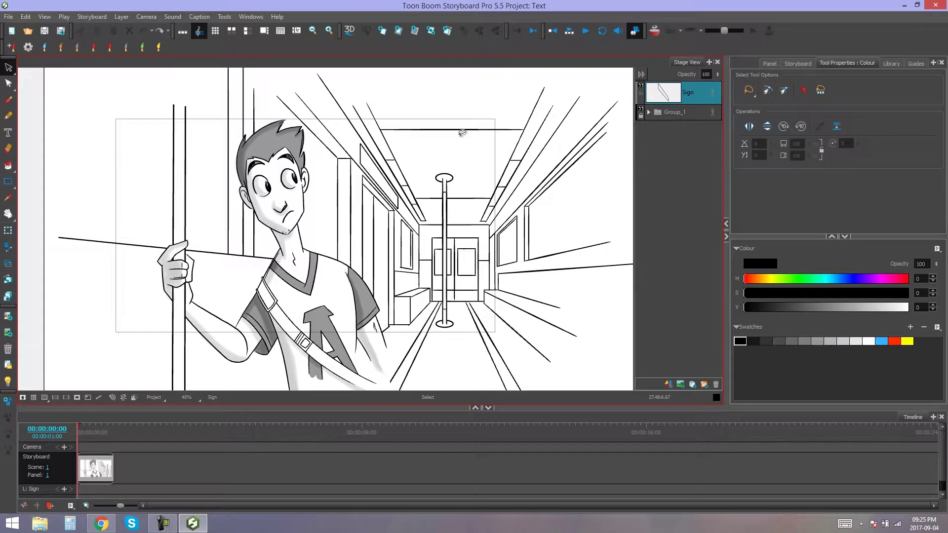
pyautogui.click(668, 384)
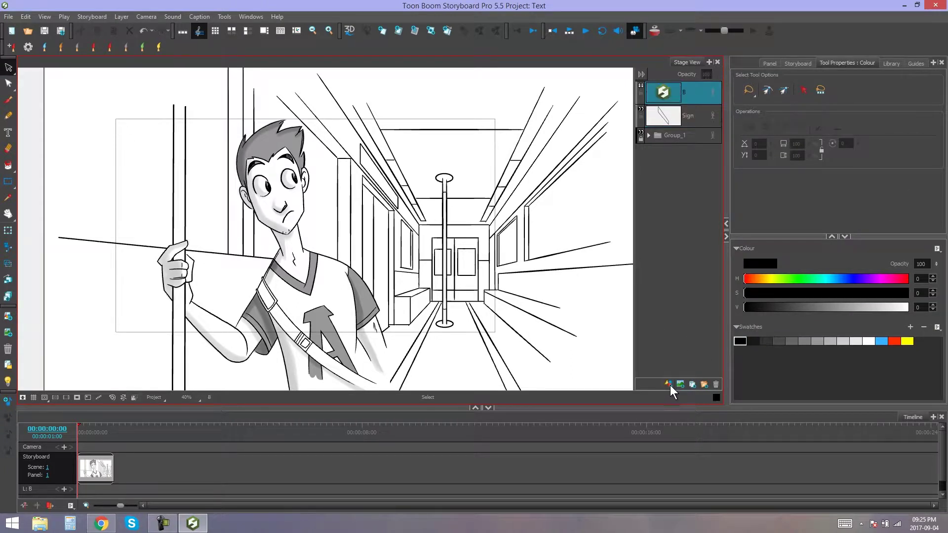
pyautogui.doubleClick(685, 94)
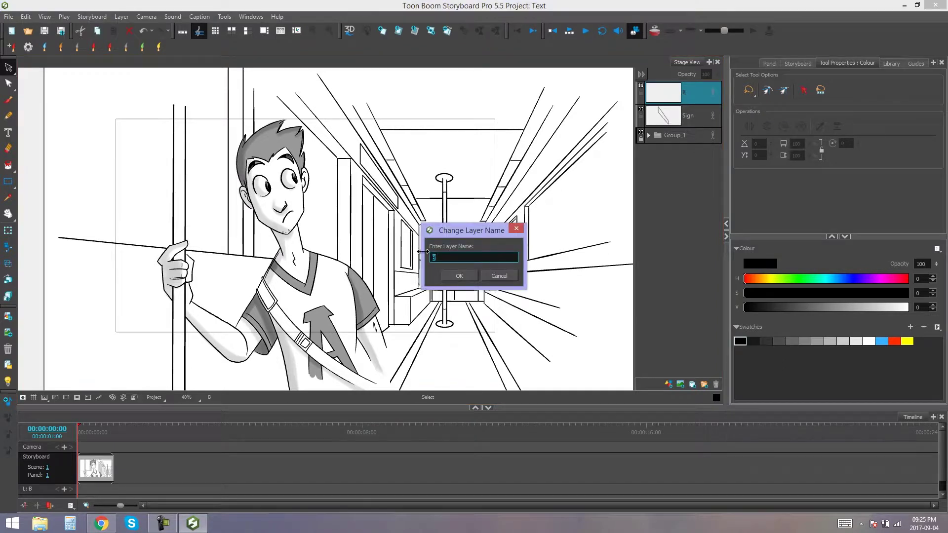
pyautogui.write('Text')
pyautogui.press('Return')
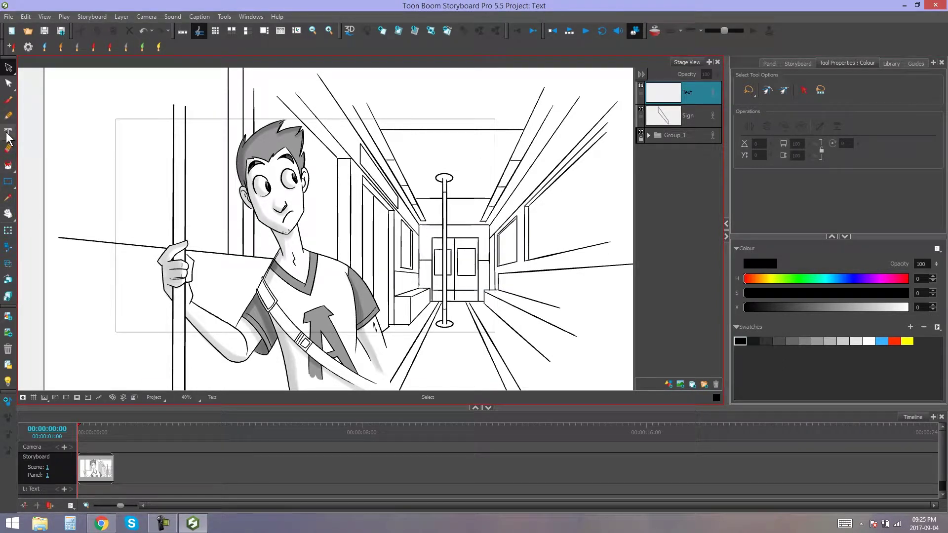
# Create a text block near the ceiling line of the train car reading THANK YOU in Arial, size 36
pyautogui.click(8, 133)
pyautogui.moveTo(313, 132); pyautogui.dragTo(486, 171)
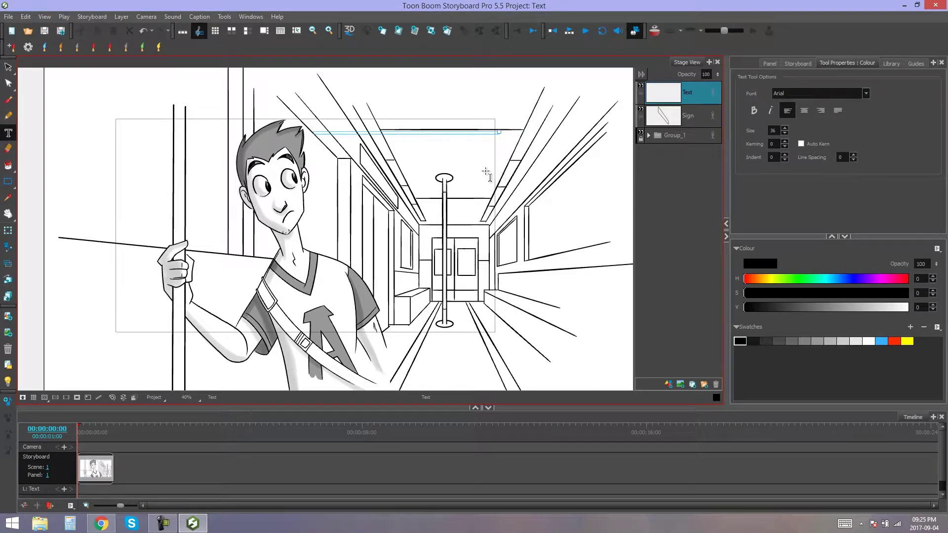
pyautogui.write('THAK')
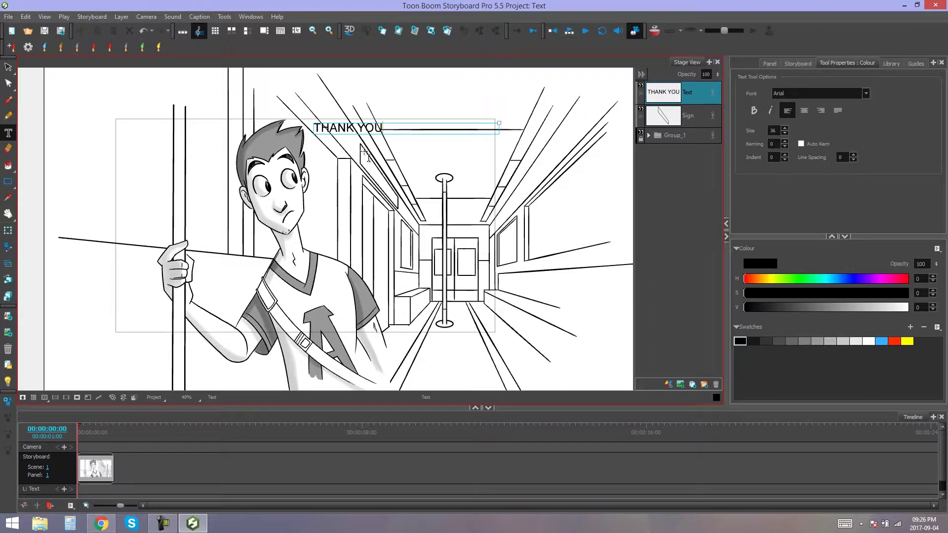
# Try to fit the THANK YOU text to the slanted wall sign by moving, rotating and scaling it
pyautogui.click(8, 67)
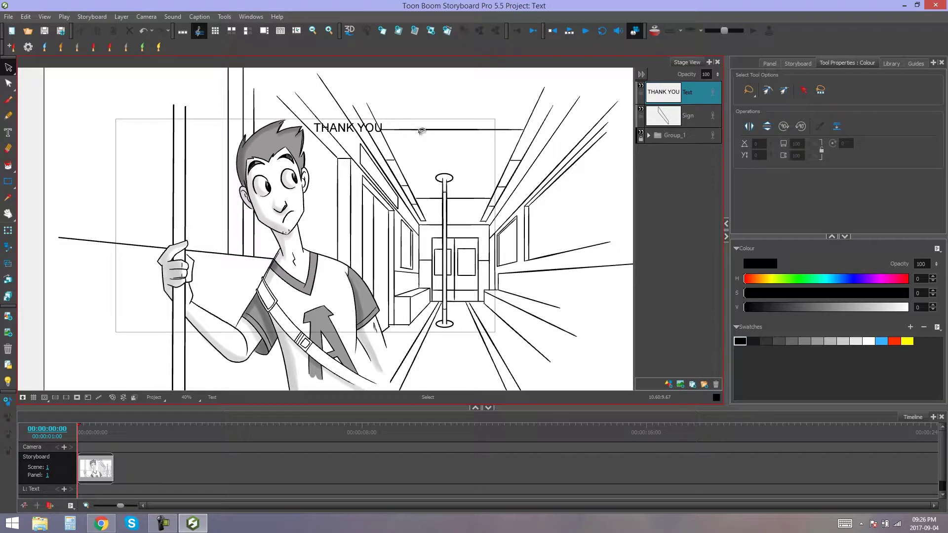
pyautogui.click(332, 130)
pyautogui.moveTo(328, 127); pyautogui.dragTo(353, 179)
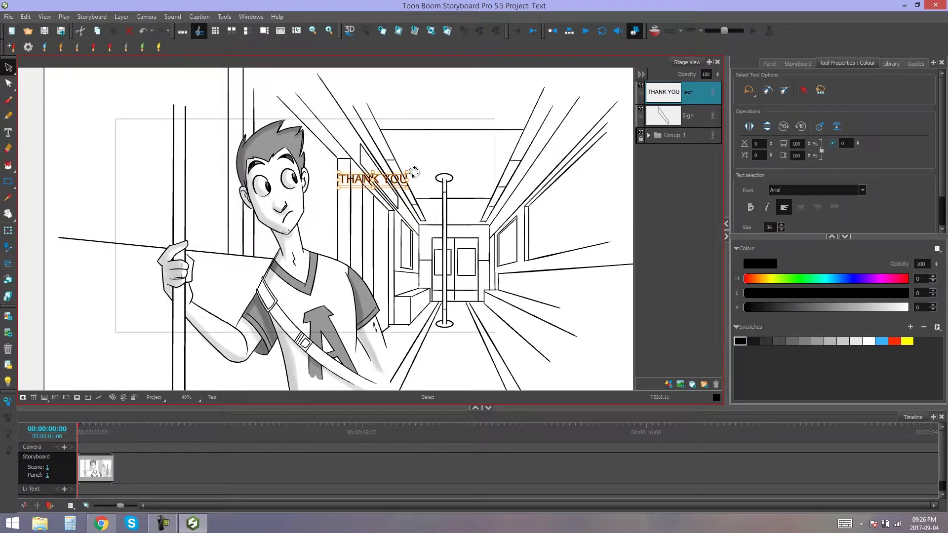
pyautogui.moveTo(416, 182); pyautogui.dragTo(418, 216)
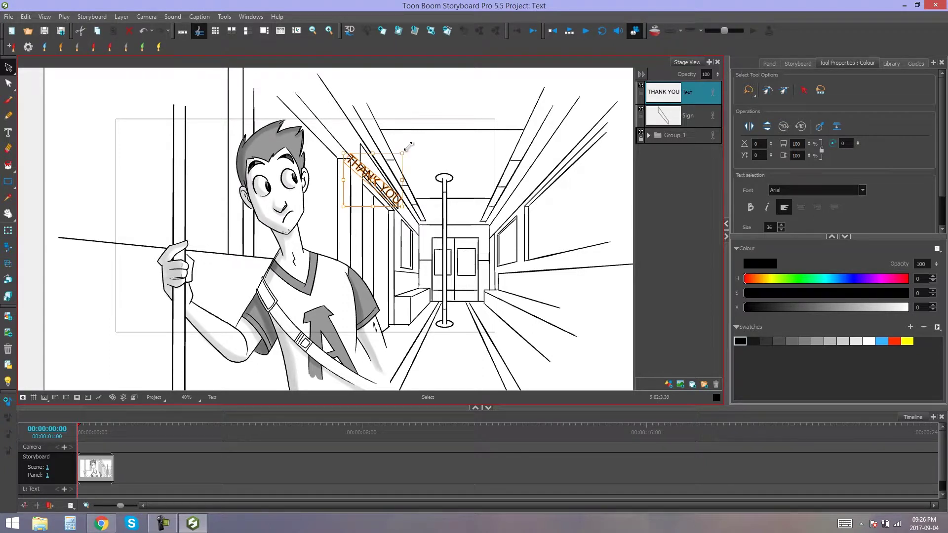
pyautogui.moveTo(403, 153); pyautogui.dragTo(429, 129)
pyautogui.hotkey('ctrl', 'z')
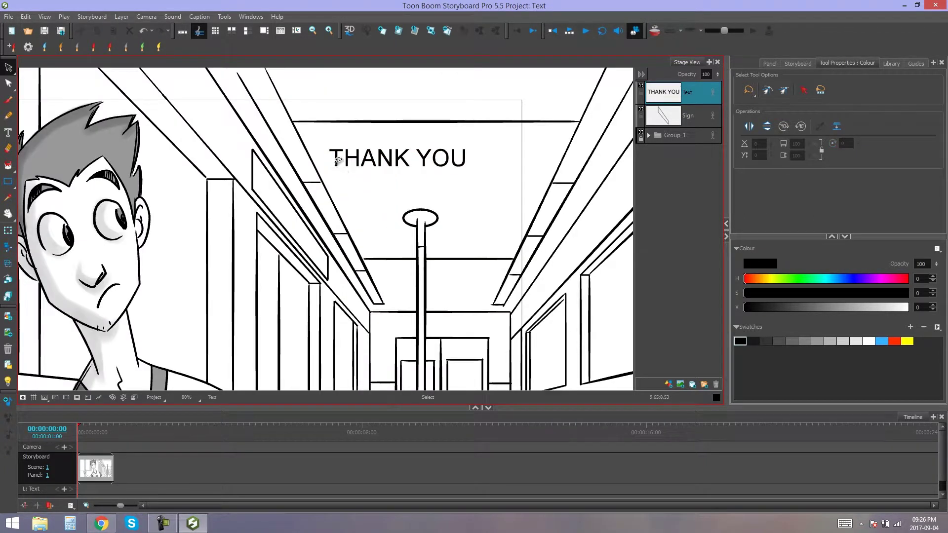
pyautogui.click(339, 160)
pyautogui.click(349, 193)
pyautogui.press('2')
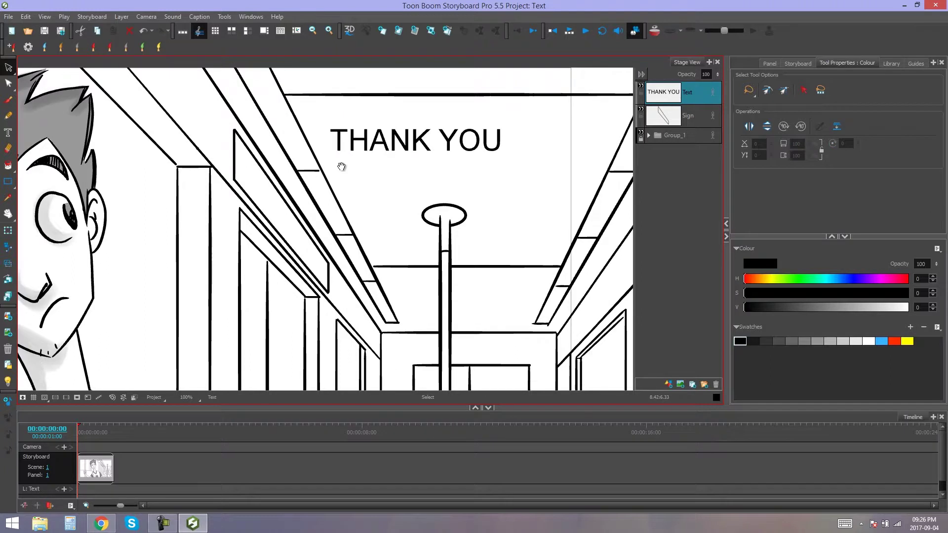
pyautogui.moveTo(338, 166); pyautogui.dragTo(322, 205)
pyautogui.press('2')
pyautogui.click(322, 189)
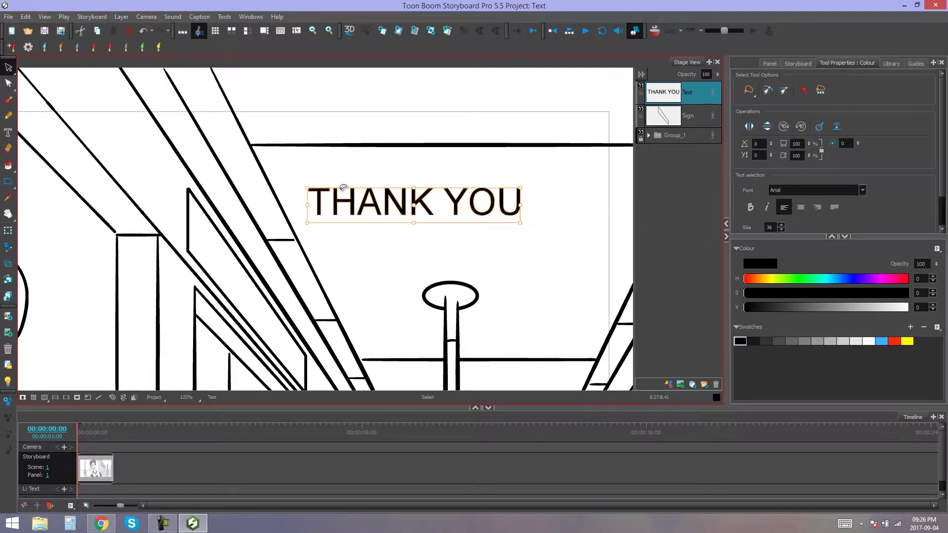
pyautogui.click(335, 234)
pyautogui.click(337, 191)
pyautogui.moveTo(558, 192)
pyautogui.mouseDown()
pyautogui.moveTo(378, 251)
pyautogui.moveTo(553, 220)
pyautogui.mouseUp()
pyautogui.click(496, 147)
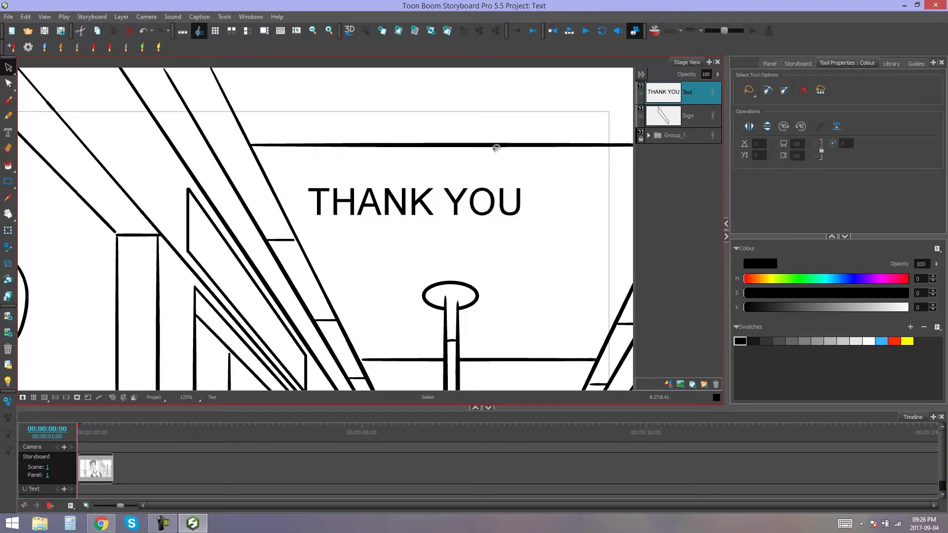
pyautogui.press('1')
pyautogui.moveTo(508, 190); pyautogui.dragTo(484, 149)
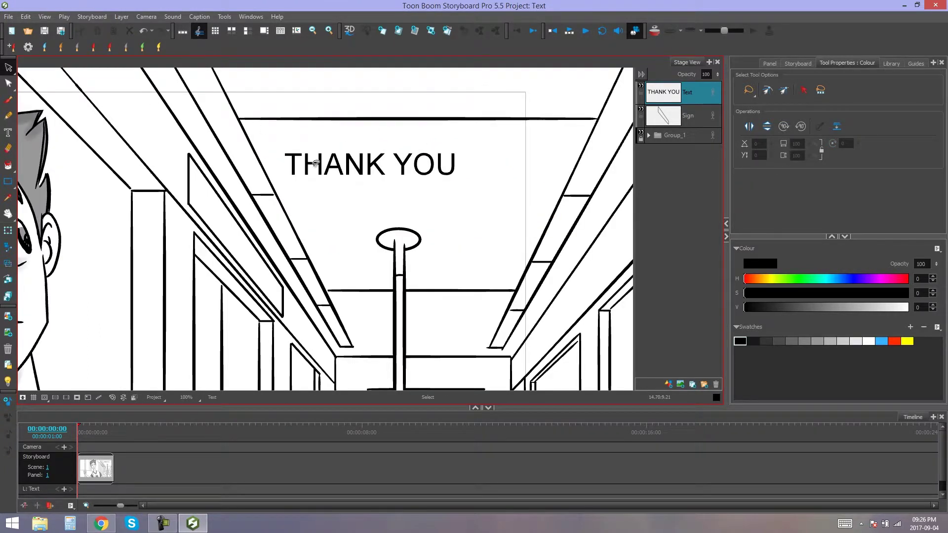
# Try to select the THANK YOU text with the Perspective tool
pyautogui.click(10, 70)
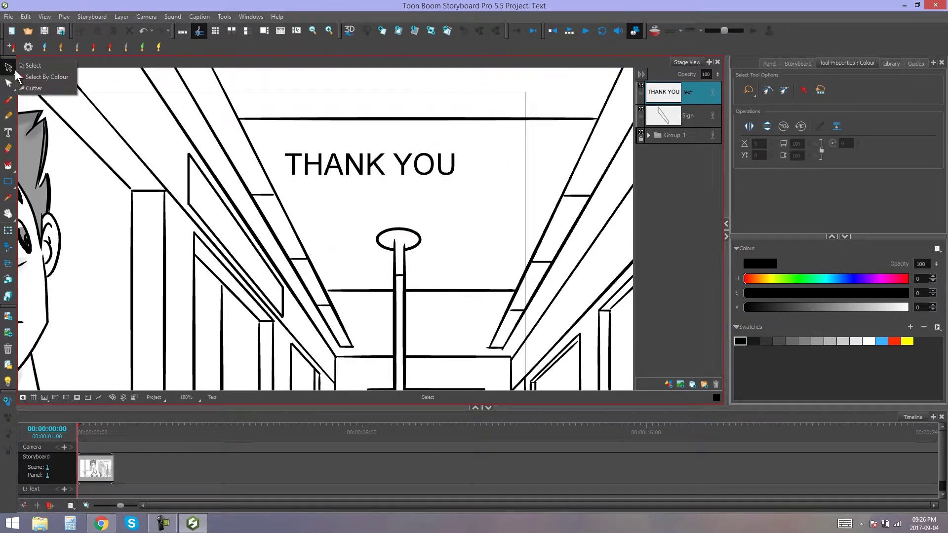
pyautogui.click(8, 85)
pyautogui.click(42, 93)
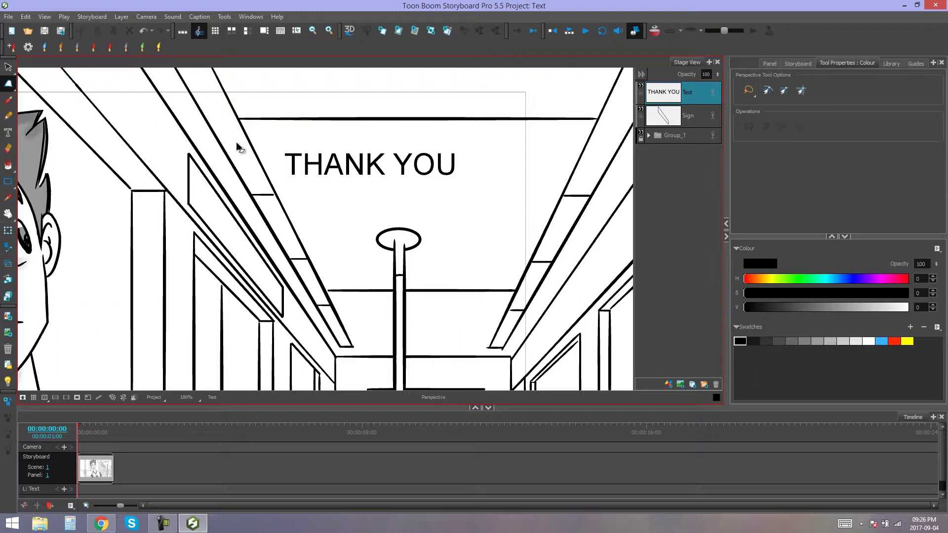
pyautogui.moveTo(353, 142)
pyautogui.mouseDown()
pyautogui.moveTo(345, 148)
pyautogui.moveTo(421, 182)
pyautogui.moveTo(397, 141)
pyautogui.mouseUp()
pyautogui.moveTo(354, 120); pyautogui.dragTo(330, 127)
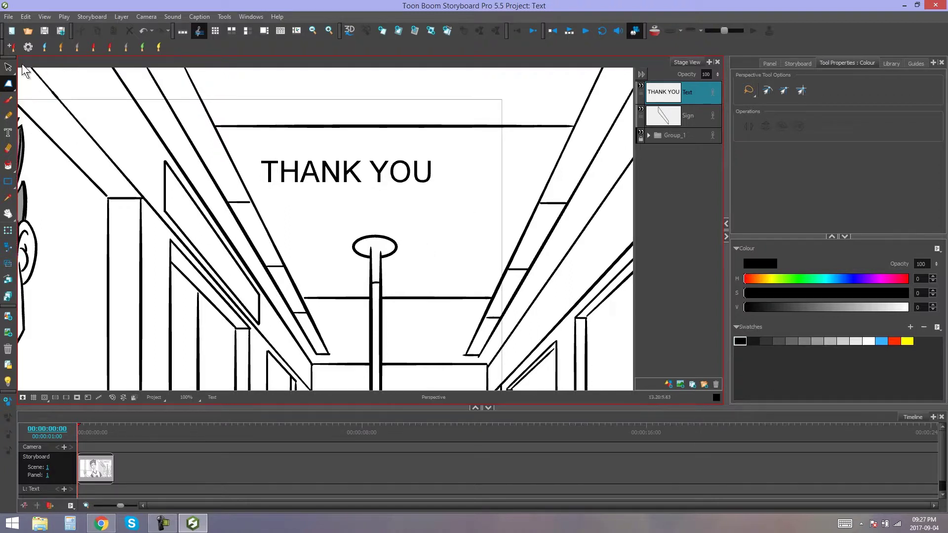
# Select the whole THANK YOU text and split it into separate letters with Break Apart Text Layers
pyautogui.click(8, 67)
pyautogui.moveTo(469, 175); pyautogui.dragTo(445, 210)
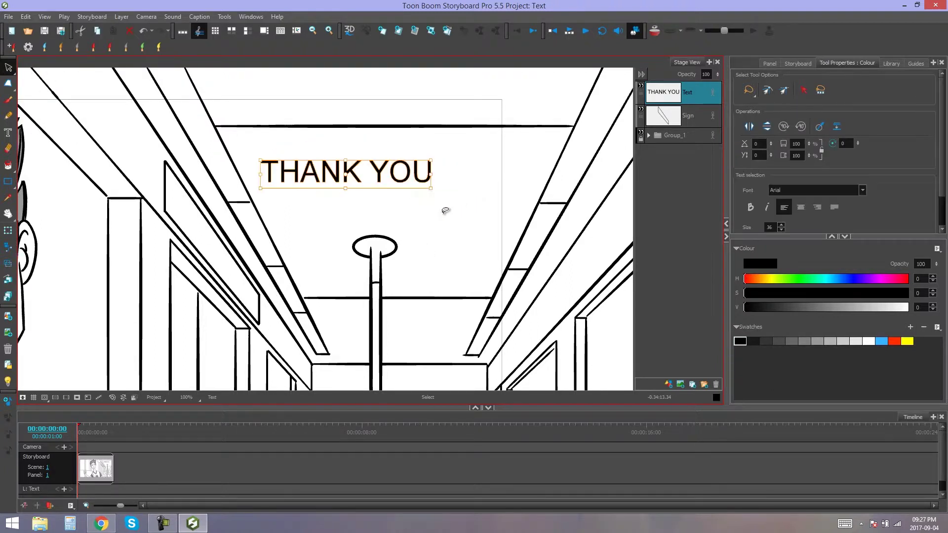
pyautogui.click(225, 17)
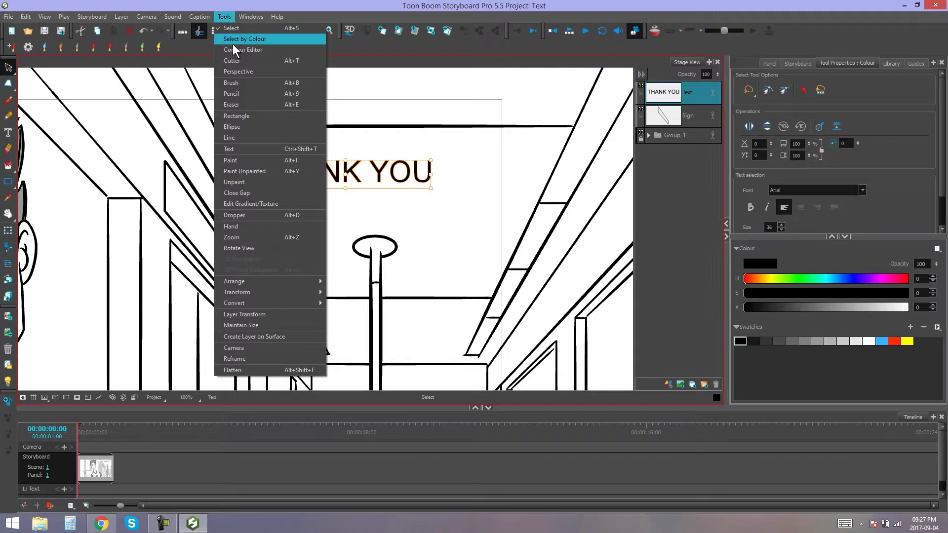
pyautogui.moveTo(271, 304)
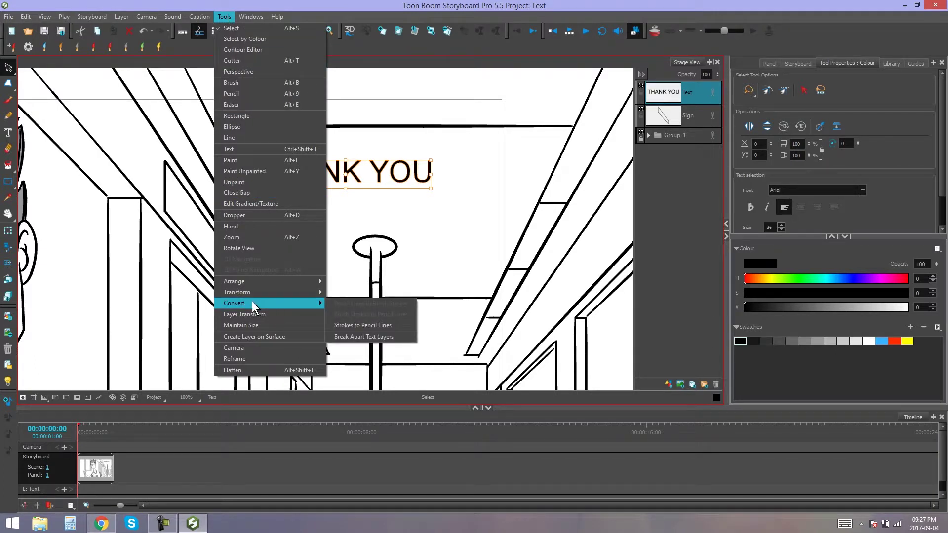
pyautogui.click(378, 336)
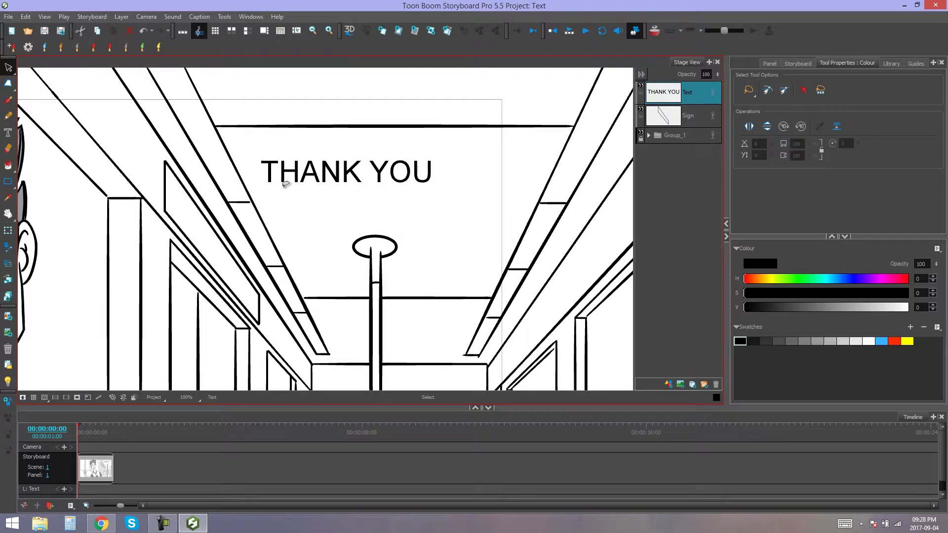
# Select letters of THANK individually and move the K, A and T upward out of the word
pyautogui.click(273, 185)
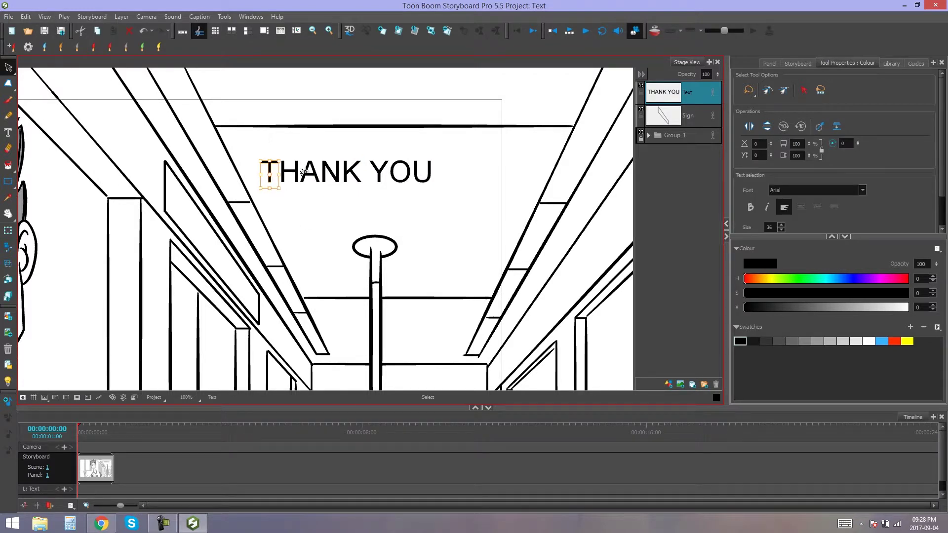
pyautogui.moveTo(293, 137)
pyautogui.mouseDown()
pyautogui.moveTo(292, 226)
pyautogui.moveTo(323, 230)
pyautogui.mouseUp()
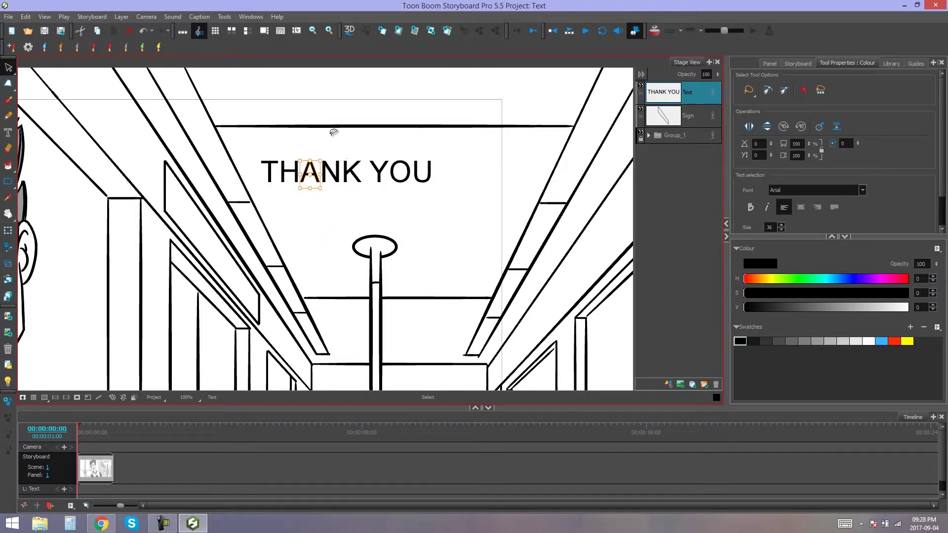
pyautogui.moveTo(333, 133)
pyautogui.mouseDown()
pyautogui.moveTo(342, 235)
pyautogui.moveTo(367, 241)
pyautogui.mouseUp()
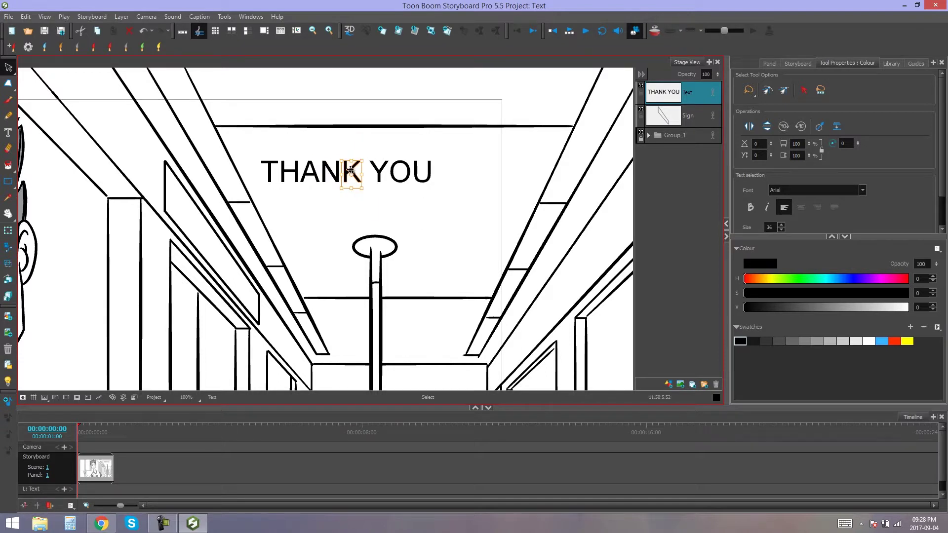
pyautogui.moveTo(350, 170); pyautogui.dragTo(361, 129)
pyautogui.click(350, 188)
pyautogui.moveTo(312, 169); pyautogui.dragTo(313, 137)
pyautogui.click(290, 159)
pyautogui.click(271, 166)
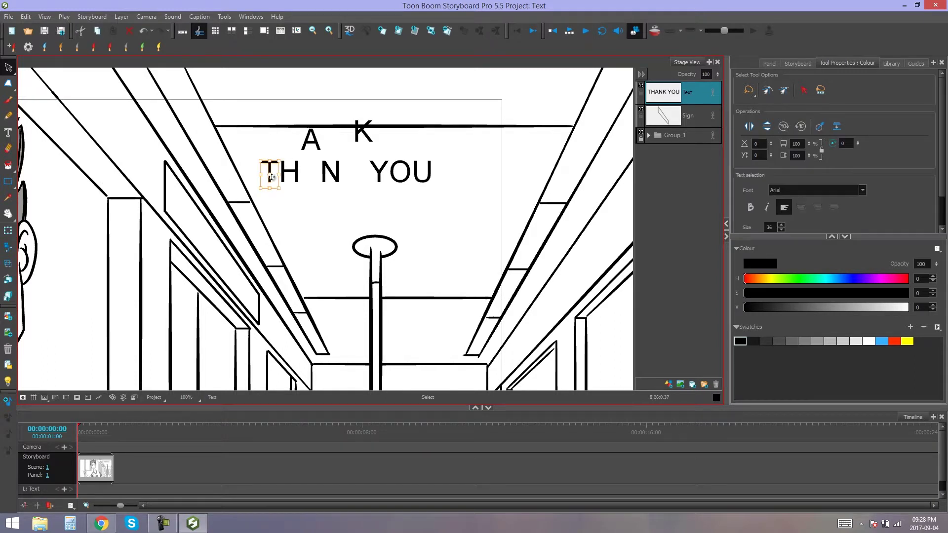
pyautogui.moveTo(268, 169); pyautogui.dragTo(265, 144)
pyautogui.click(318, 244)
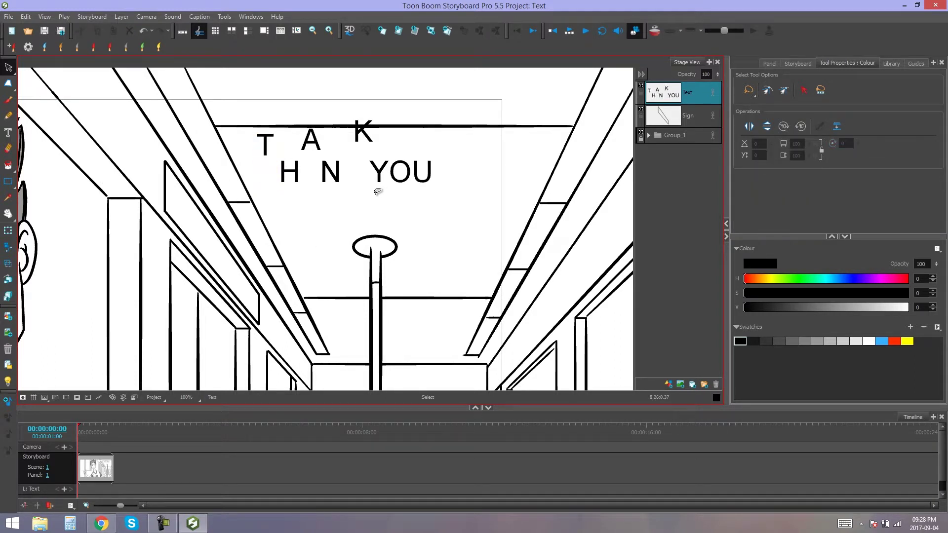
# Undo the moves of the letters K, A and T
pyautogui.hotkey('ctrl', 'z')
pyautogui.hotkey('ctrl', 'z')
pyautogui.hotkey('ctrl', 'z')
# Try to lasso the separated letters with the Perspective tool
pyautogui.click(9, 83)
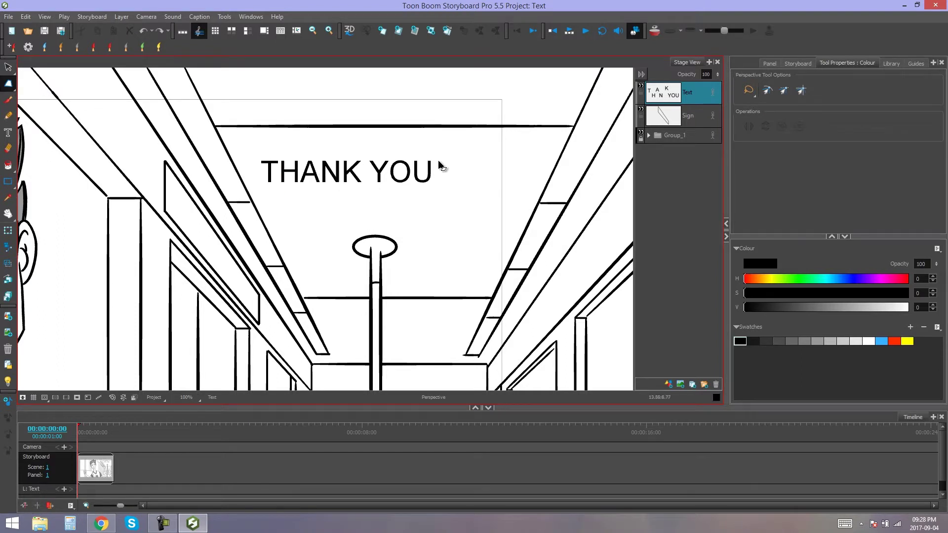
pyautogui.moveTo(447, 166)
pyautogui.mouseDown()
pyautogui.moveTo(273, 149)
pyautogui.moveTo(419, 199)
pyautogui.moveTo(358, 142)
pyautogui.mouseUp()
pyautogui.moveTo(446, 166); pyautogui.dragTo(448, 169)
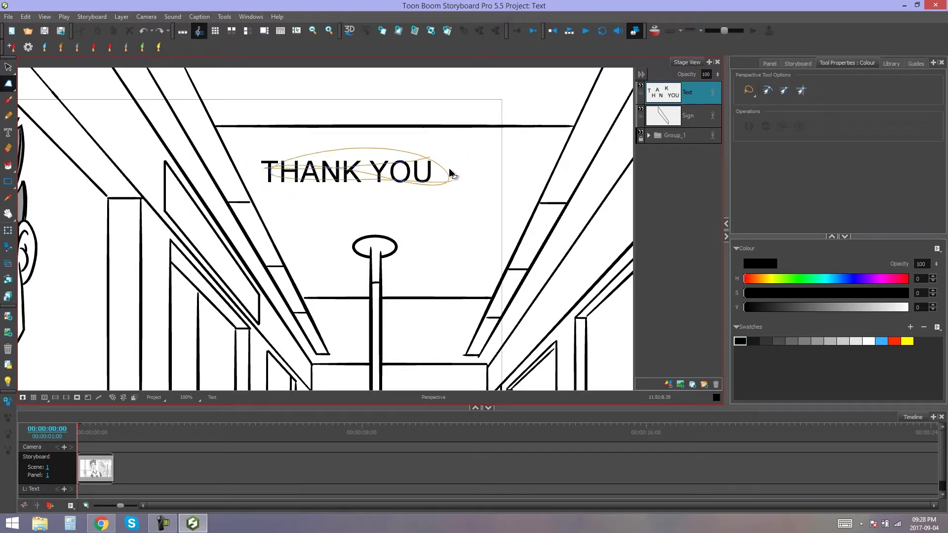
# Select all the separated letters, apply Break Apart Text Layers again, and check the letter A by selecting it alone
pyautogui.click(8, 67)
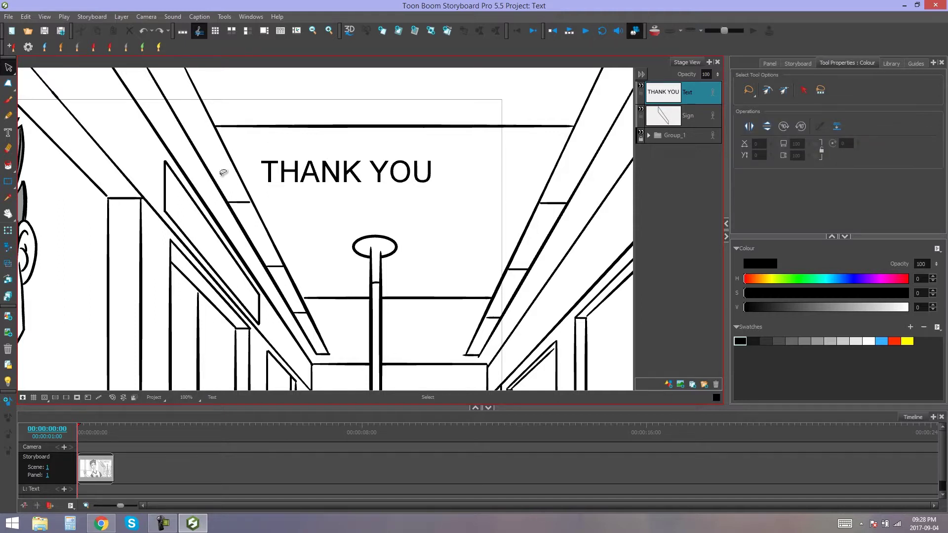
pyautogui.moveTo(443, 167)
pyautogui.mouseDown()
pyautogui.moveTo(303, 197)
pyautogui.moveTo(469, 194)
pyautogui.mouseUp()
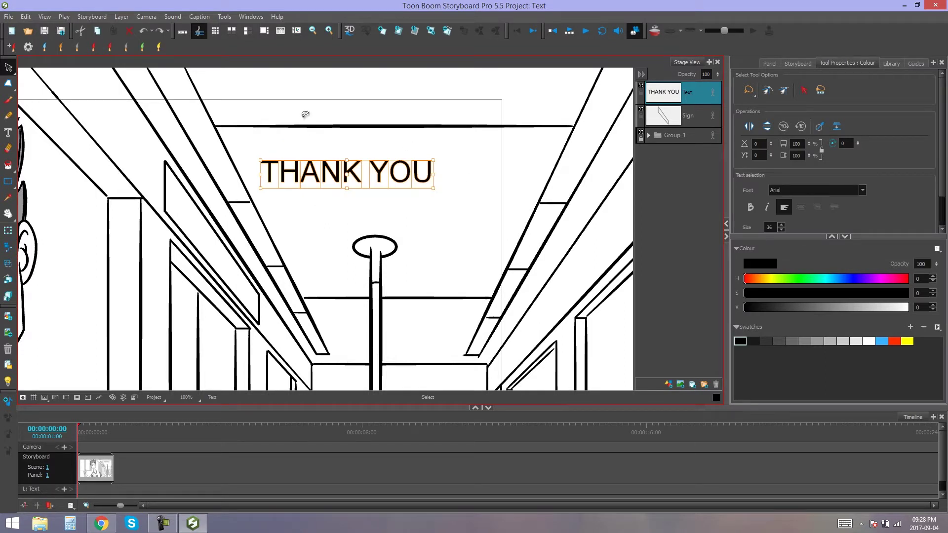
pyautogui.click(224, 17)
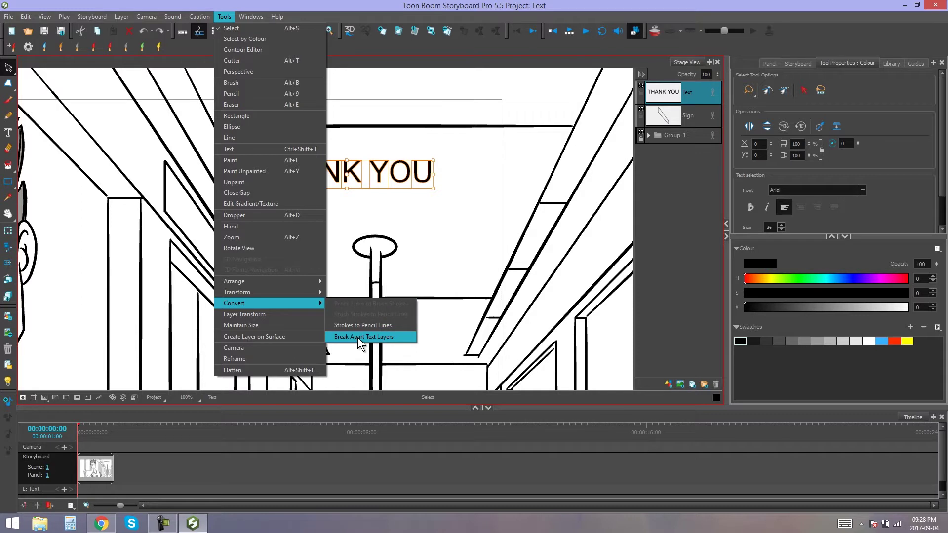
pyautogui.click(357, 337)
pyautogui.click(310, 172)
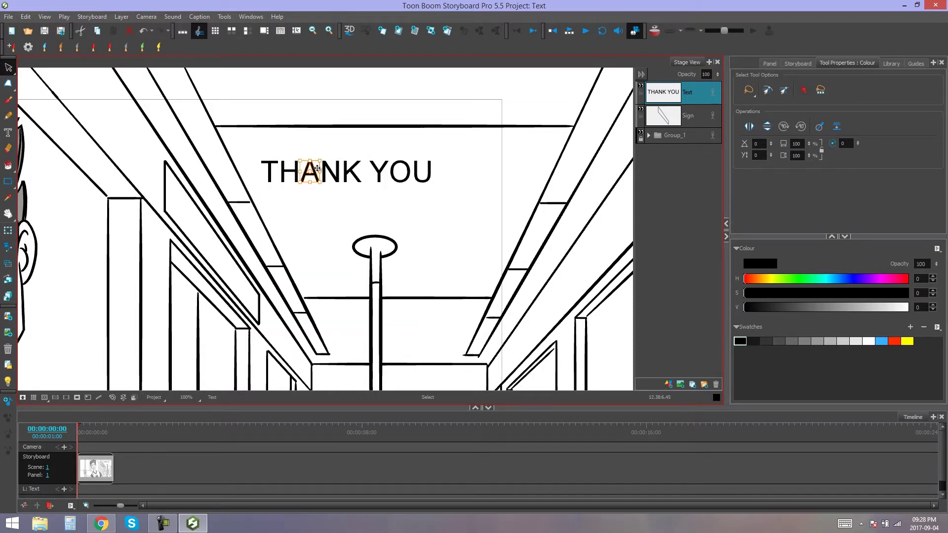
pyautogui.click(330, 211)
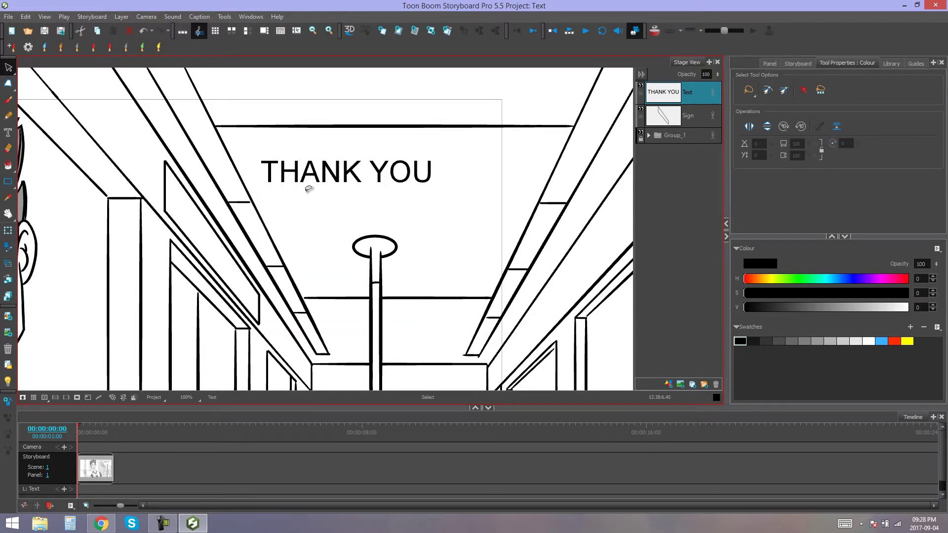
# Select the letter T of THANK on its own and examine its separated shape up close
pyautogui.press('2')
pyautogui.press('2')
pyautogui.moveTo(277, 156); pyautogui.dragTo(366, 234)
pyautogui.press('2')
pyautogui.press('2')
pyautogui.press('2')
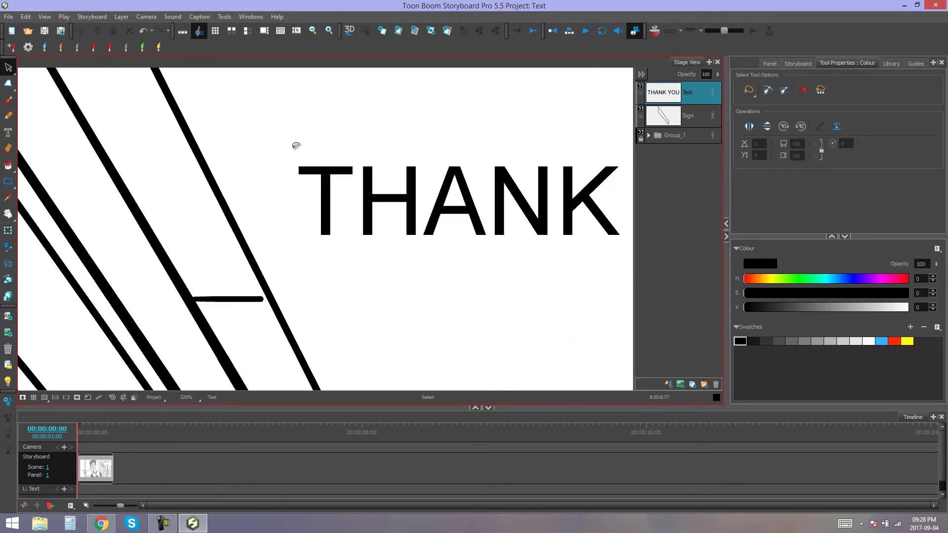
pyautogui.scroll(2, 309, 232)
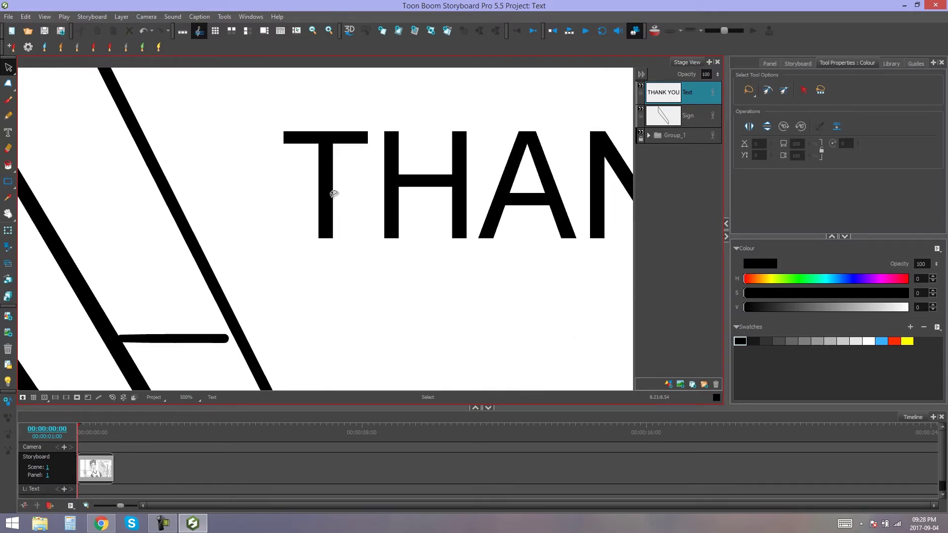
pyautogui.click(330, 193)
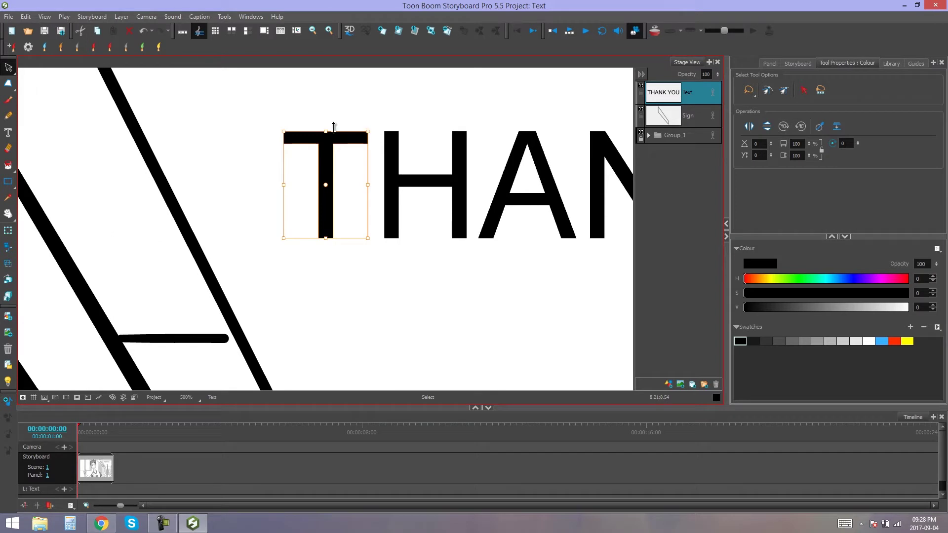
pyautogui.scroll(-4, 345, 247)
pyautogui.scroll(-3, 348, 251)
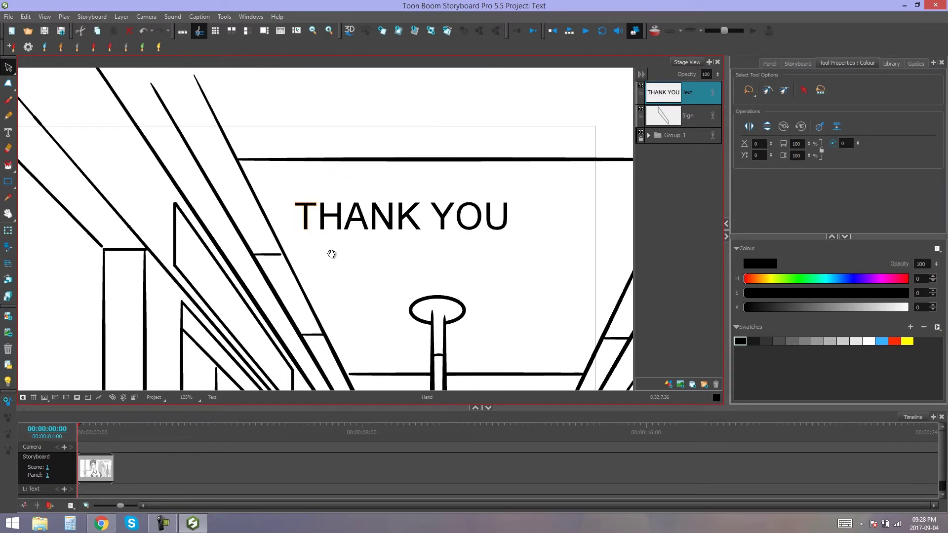
# Select the whole THANK YOU text with the Perspective tool and slant its YOU end down to match the sign's angle
pyautogui.click(8, 84)
pyautogui.click(459, 221)
pyautogui.moveTo(462, 217)
pyautogui.mouseDown()
pyautogui.moveTo(389, 179)
pyautogui.moveTo(264, 179)
pyautogui.moveTo(345, 240)
pyautogui.moveTo(449, 229)
pyautogui.mouseUp()
pyautogui.press('space')
pyautogui.moveTo(502, 242)
pyautogui.mouseDown()
pyautogui.moveTo(542, 224)
pyautogui.moveTo(493, 214)
pyautogui.mouseUp()
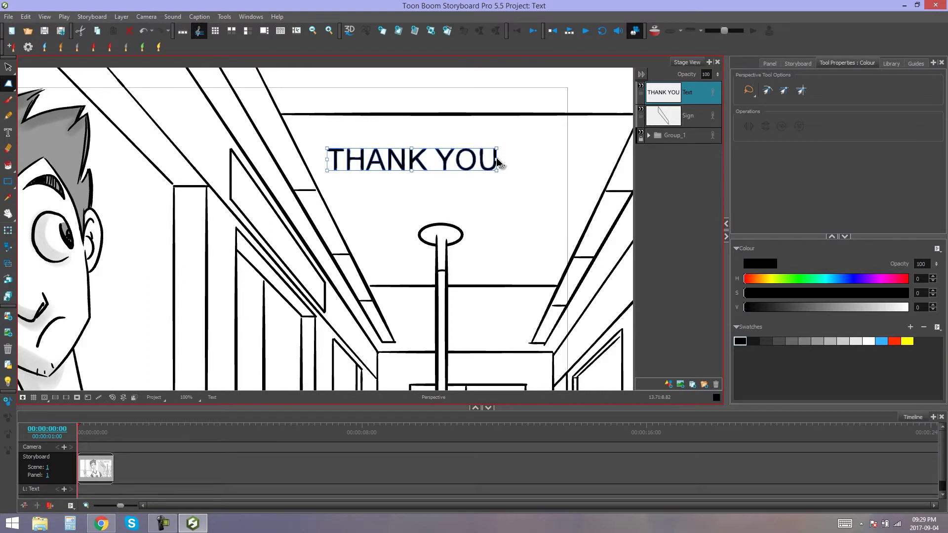
pyautogui.moveTo(499, 165); pyautogui.dragTo(392, 264)
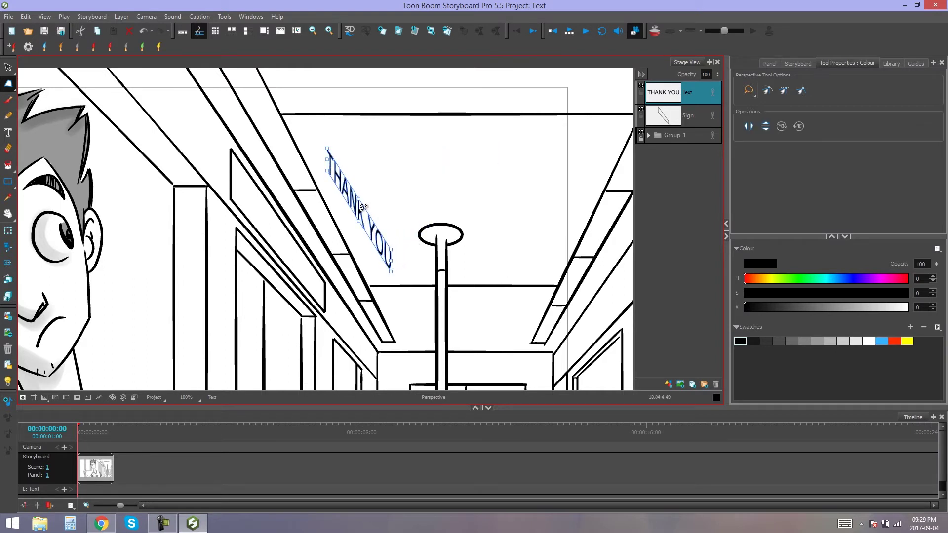
# Move the slanted THANK YOU text onto the sign above the train doors and reactivate the Perspective tool
pyautogui.hotkey('alt', 's')
pyautogui.moveTo(343, 194); pyautogui.dragTo(261, 219)
pyautogui.hotkey('alt', '0')
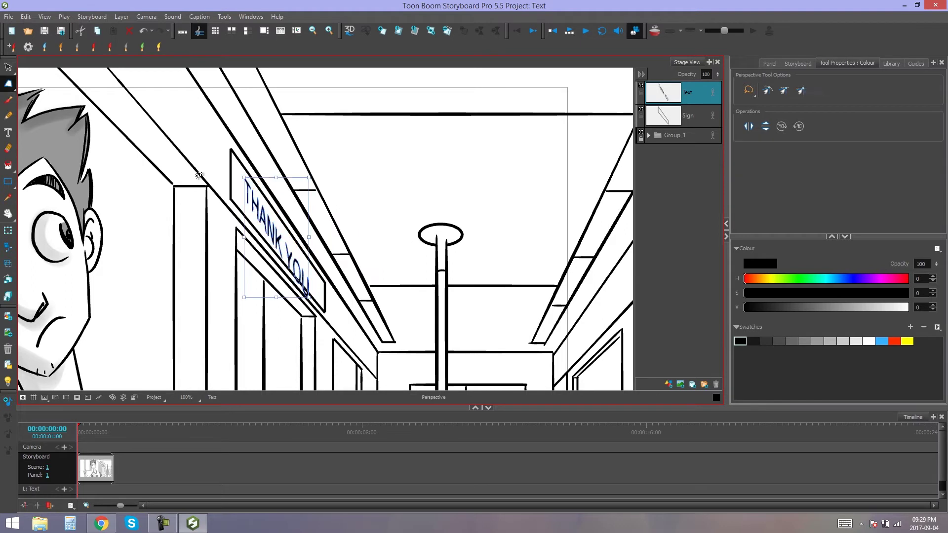
# Adjust the corners and sides of the THANK YOU text in perspective so the lettering fits inside the sign's outline
pyautogui.moveTo(311, 238); pyautogui.dragTo(312, 230)
pyautogui.moveTo(243, 237); pyautogui.dragTo(241, 239)
pyautogui.moveTo(242, 178); pyautogui.dragTo(242, 159)
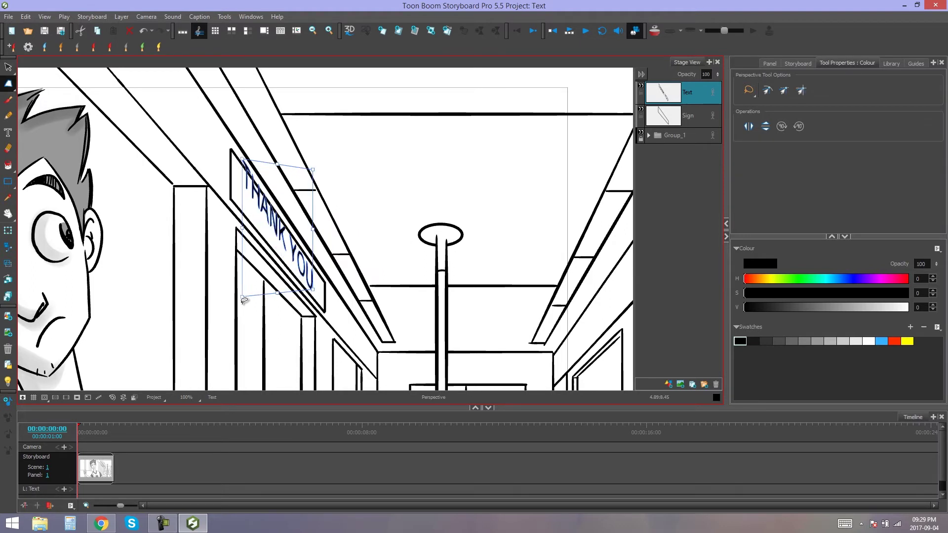
pyautogui.moveTo(242, 298); pyautogui.dragTo(242, 310)
pyautogui.moveTo(242, 159); pyautogui.dragTo(242, 171)
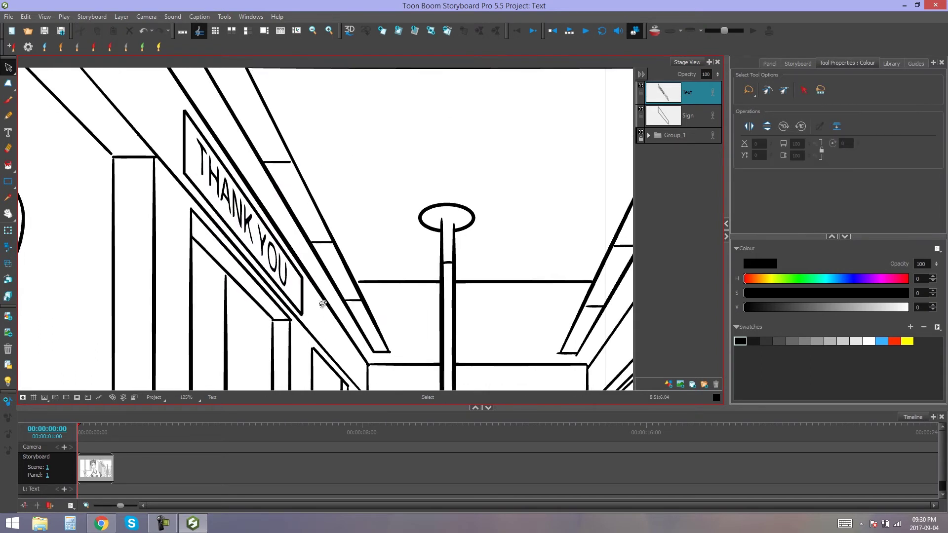
pyautogui.scroll(-5, 322, 301)
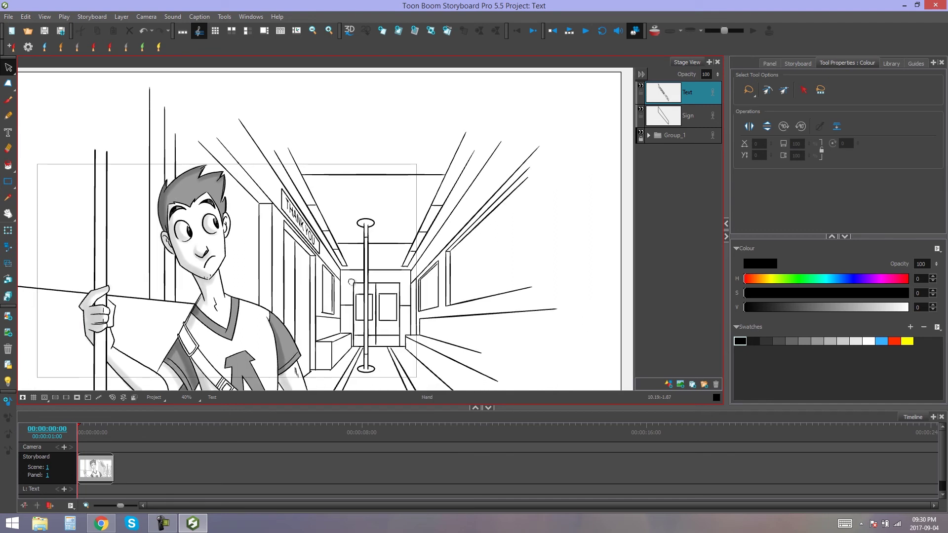
pyautogui.moveTo(348, 209); pyautogui.dragTo(335, 204)
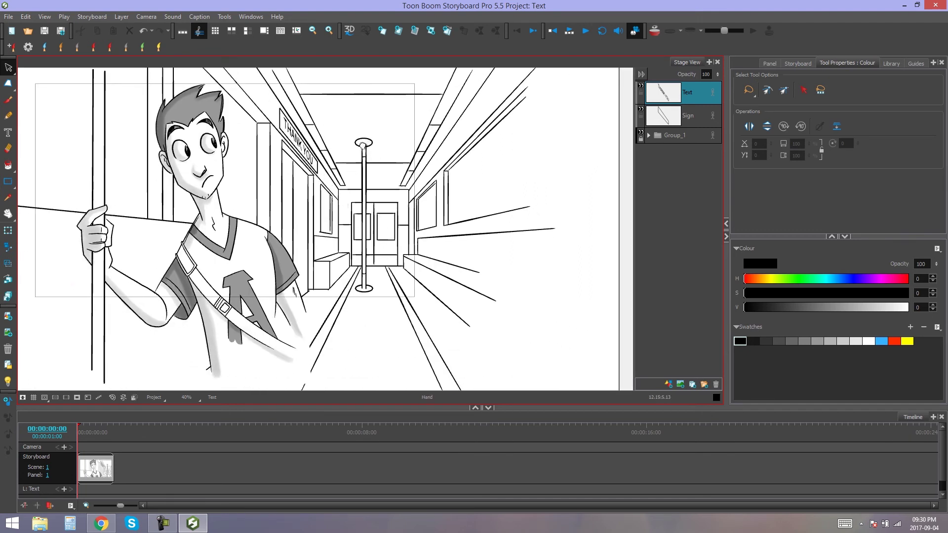
pyautogui.moveTo(366, 145); pyautogui.dragTo(392, 178)
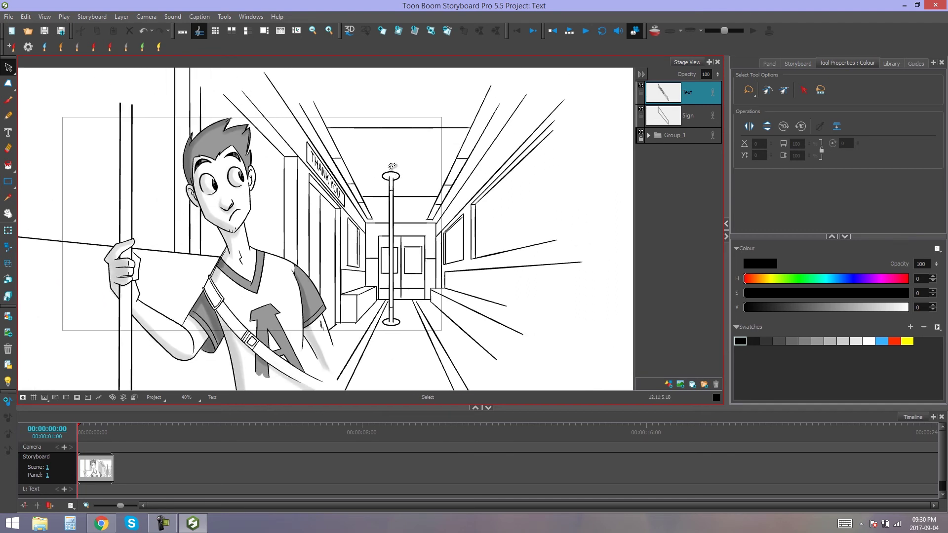